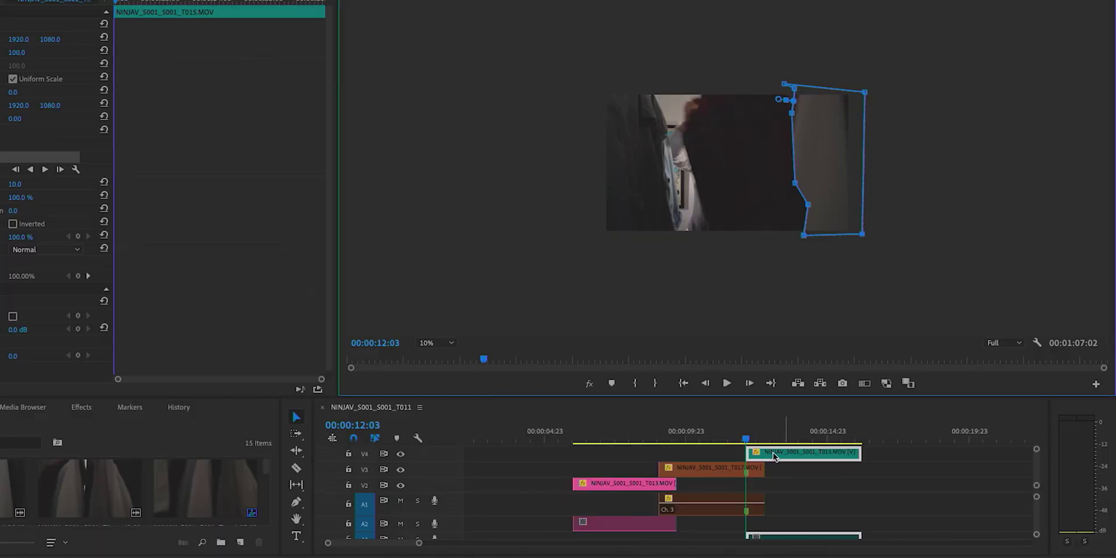
# Drag the mask's left and bottom vertices leftward to follow the moving garment's edge
pyautogui.moveTo(802, 236); pyautogui.dragTo(705, 234)
pyautogui.moveTo(753, 91); pyautogui.dragTo(664, 85)
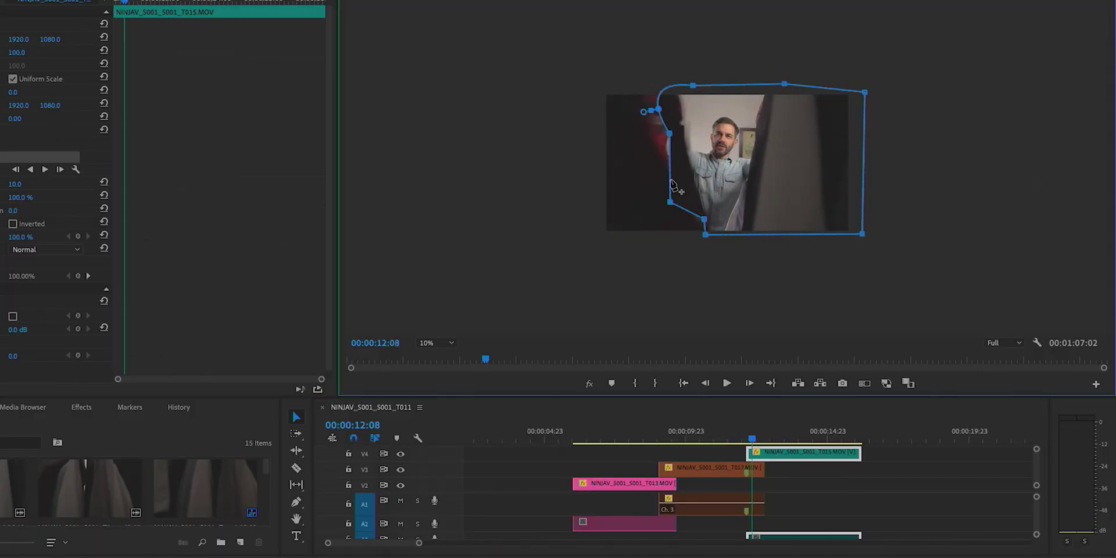
pyautogui.moveTo(761, 221); pyautogui.dragTo(671, 203)
# Lengthen the orange T017 clip on V3 and shift the T015 clip on V4 later
pyautogui.click(746, 433)
pyautogui.press('=')
pyautogui.press('super+z')
pyautogui.click(778, 452)
pyautogui.press('super+z')
pyautogui.press('super+z')
pyautogui.press('super+z')
pyautogui.press('super+z')
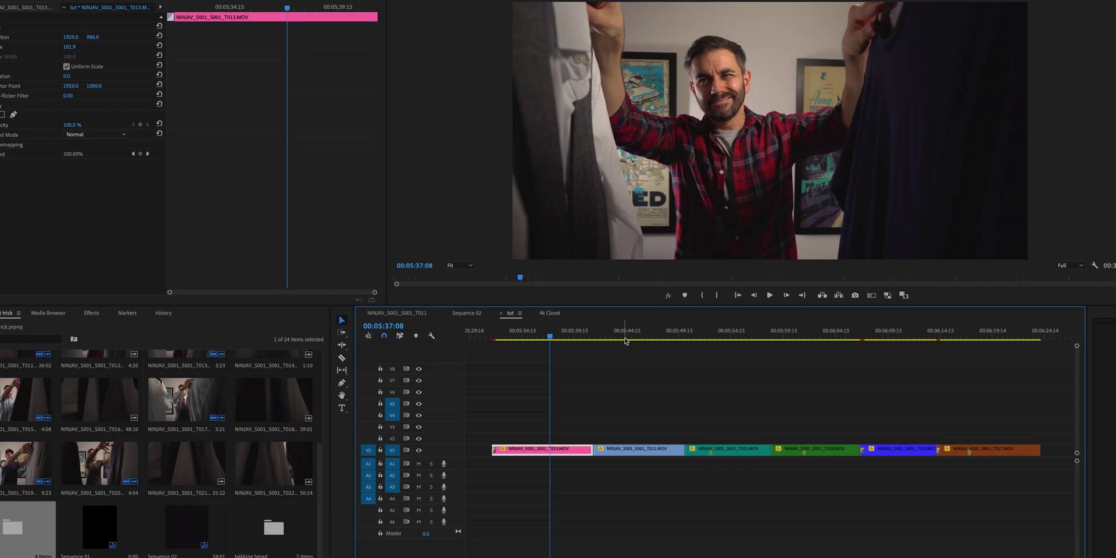
# Move the playhead to a later point near the join between the blue and pink clips
pyautogui.click(748, 327)
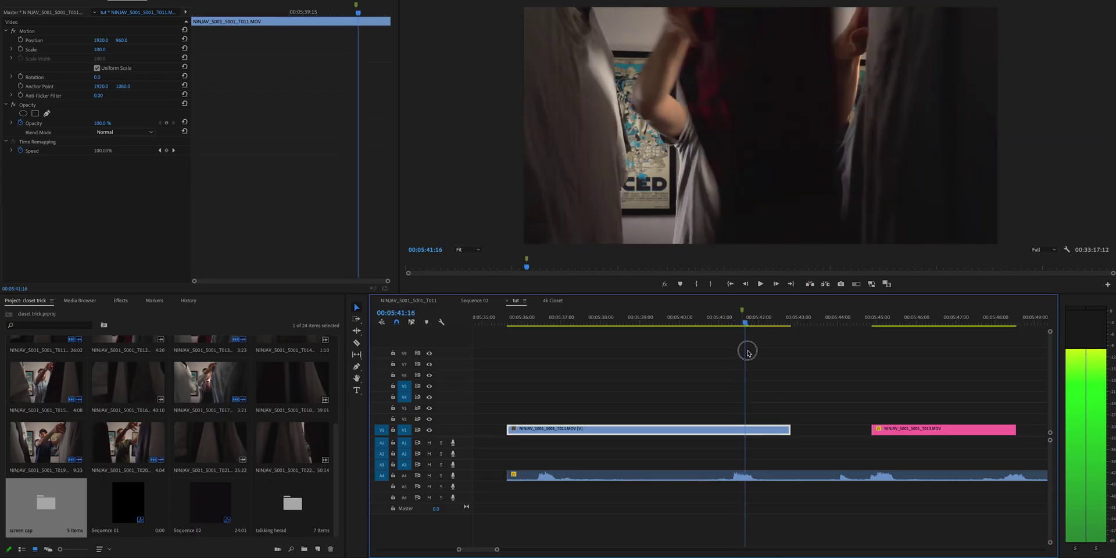
# Trim the blue V1 clip's end and move the pink clip up to V2 over it
pyautogui.press('Left')
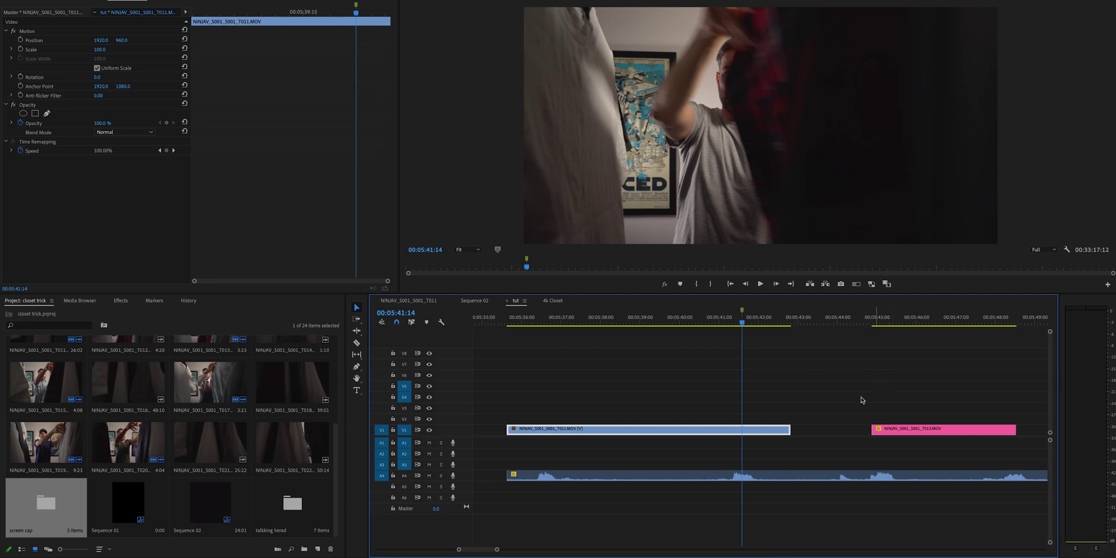
pyautogui.moveTo(785, 429); pyautogui.dragTo(742, 430)
pyautogui.click(873, 323)
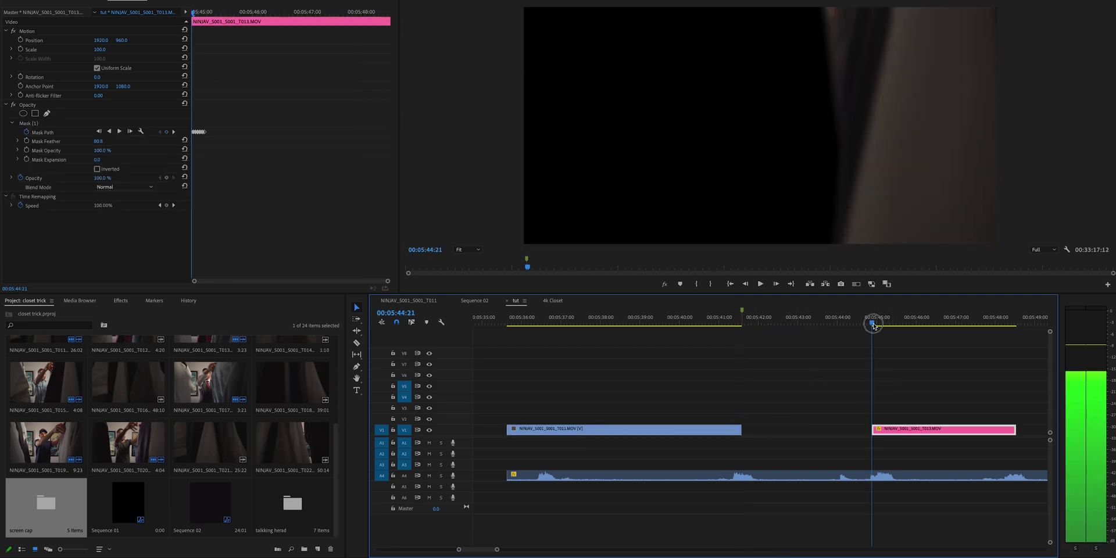
pyautogui.moveTo(904, 434); pyautogui.dragTo(775, 425)
# Play back the outfit change and extend the blue clip about 15 frames under the pink clip
pyautogui.click(721, 320)
pyautogui.press('space')
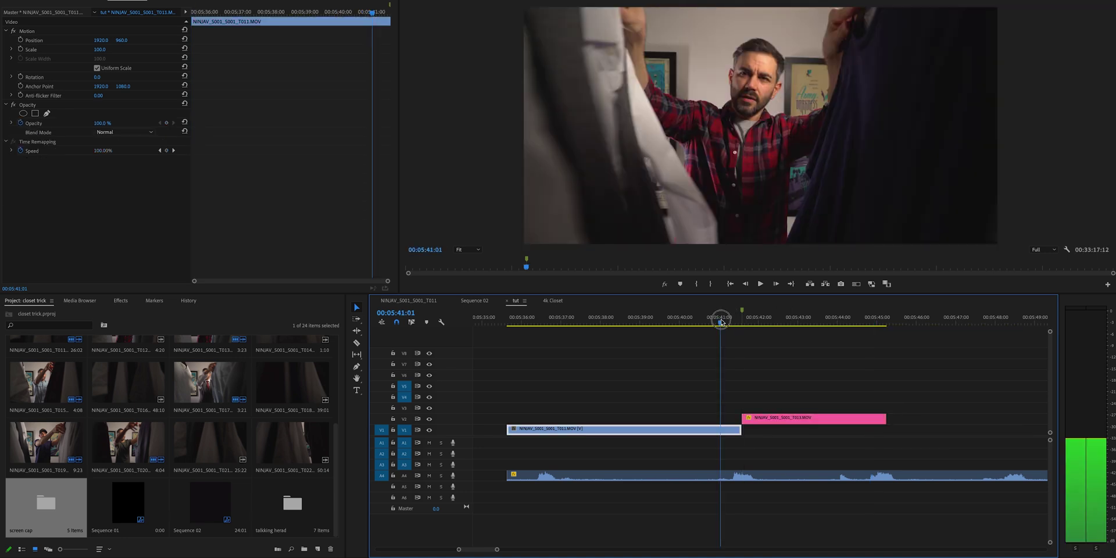
pyautogui.moveTo(749, 325); pyautogui.dragTo(704, 336)
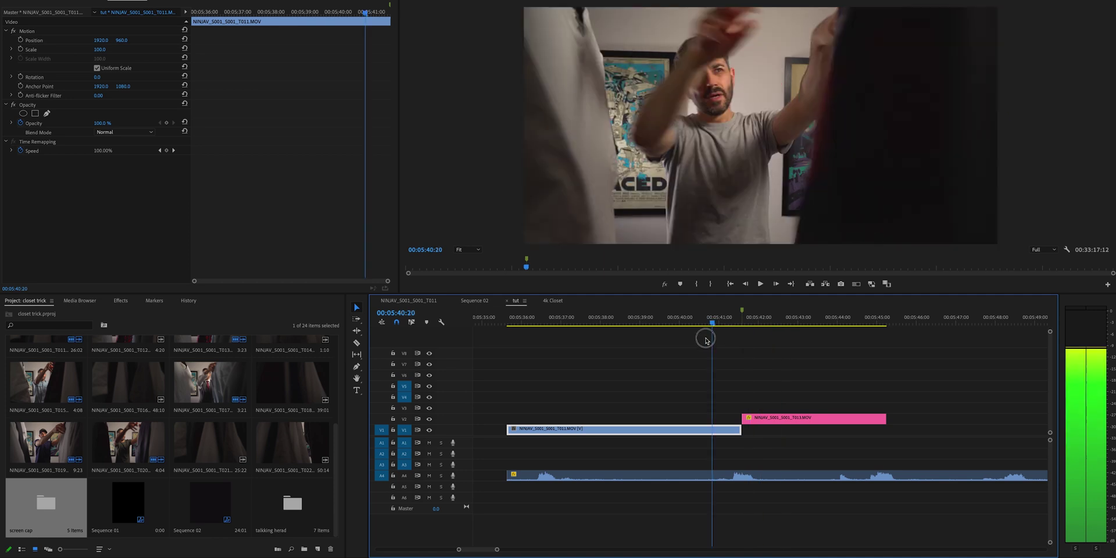
pyautogui.moveTo(739, 431); pyautogui.dragTo(776, 432)
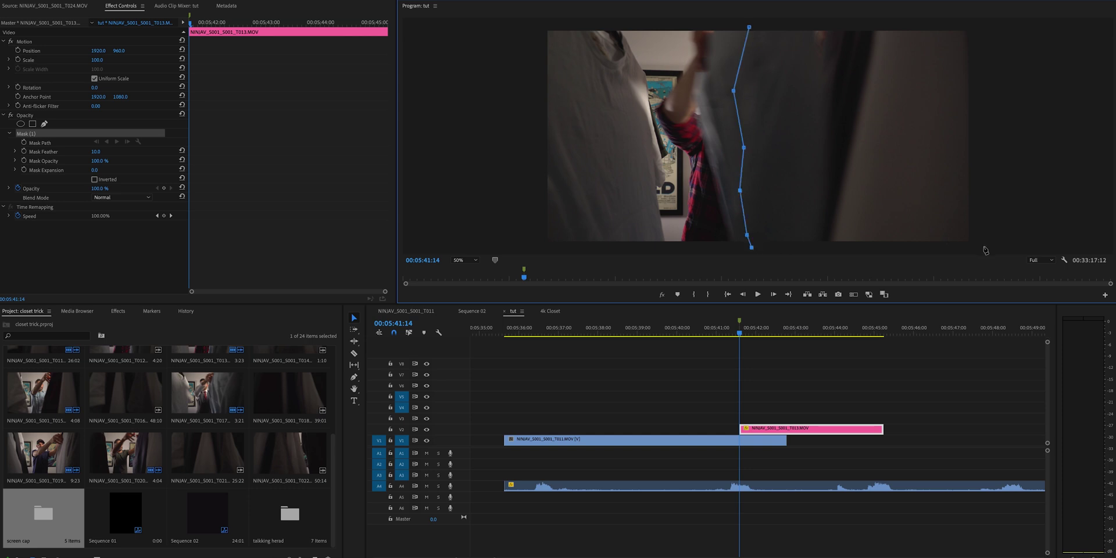
# Close the mask on the pink V2 clip and reshape it every two frames to track the garment
pyautogui.click(750, 27)
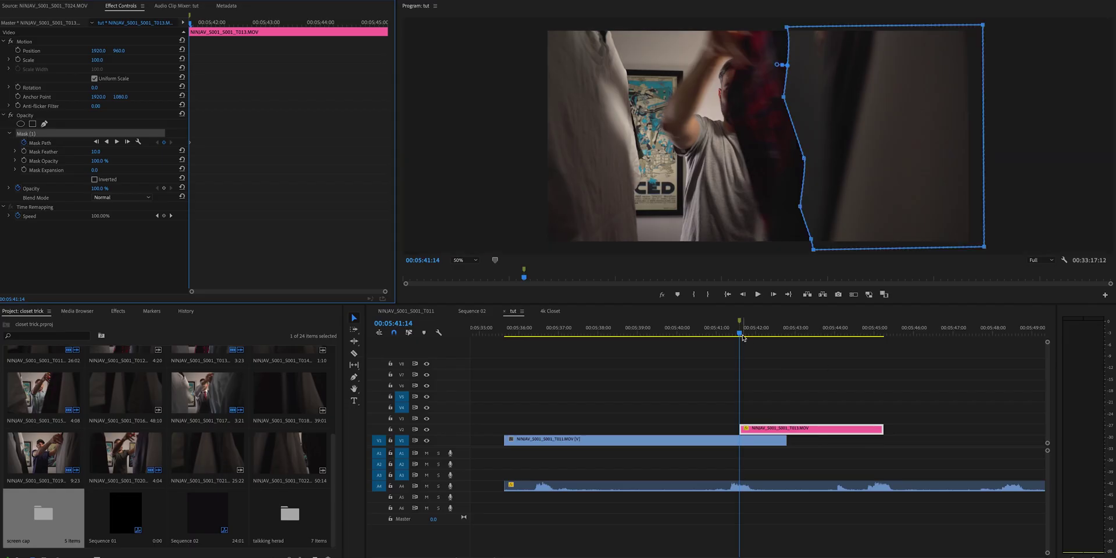
pyautogui.press('Right')
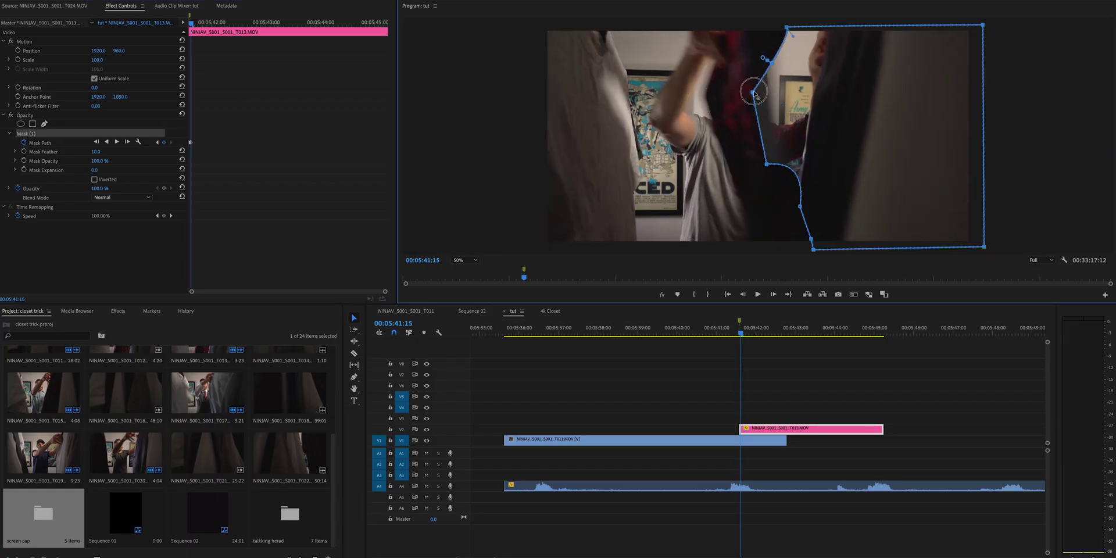
pyautogui.press('Right')
pyautogui.press('Right')
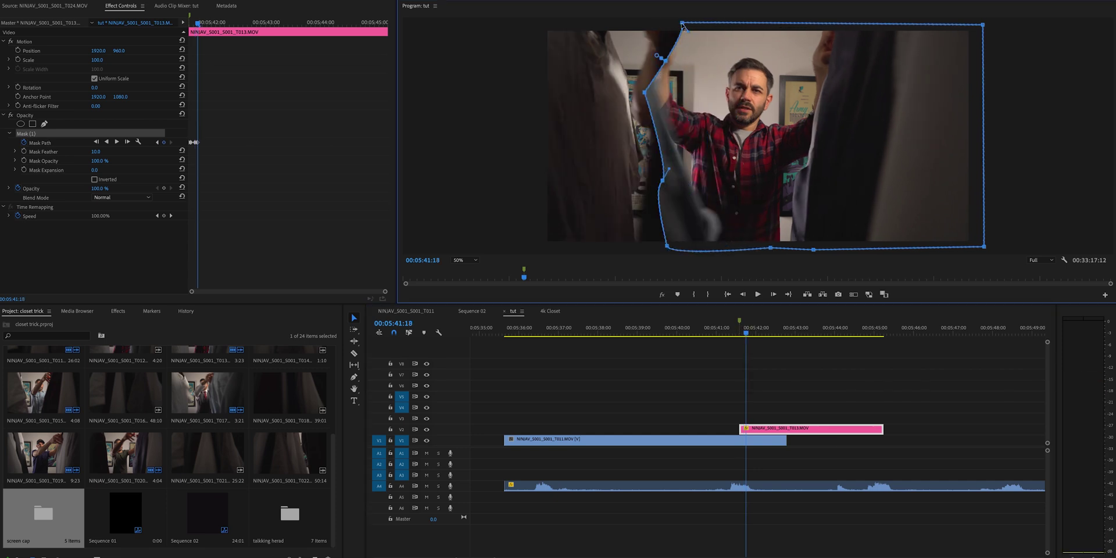
pyautogui.click(746, 334)
pyautogui.press('Right')
pyautogui.press('Right')
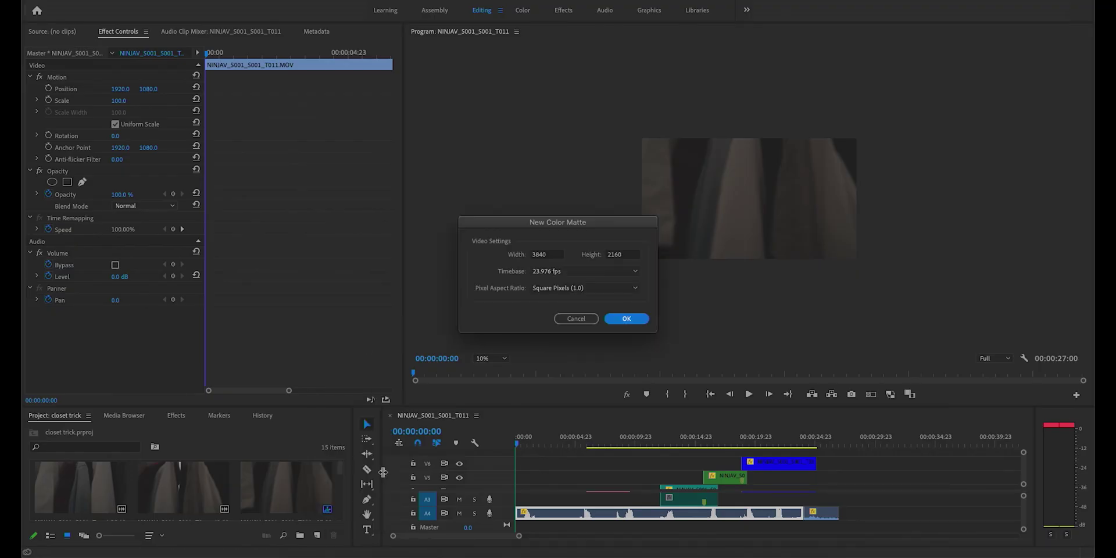
# Create a near-black 3840×2160 colour matte named 'black'
pyautogui.click(622, 319)
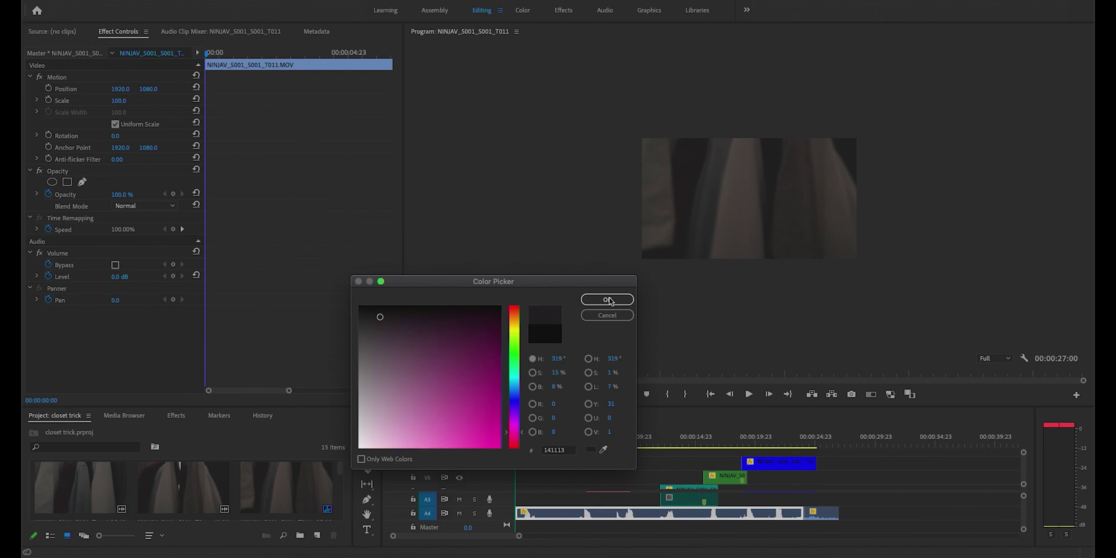
pyautogui.click(607, 299)
pyautogui.write('black')
pyautogui.press('Return')
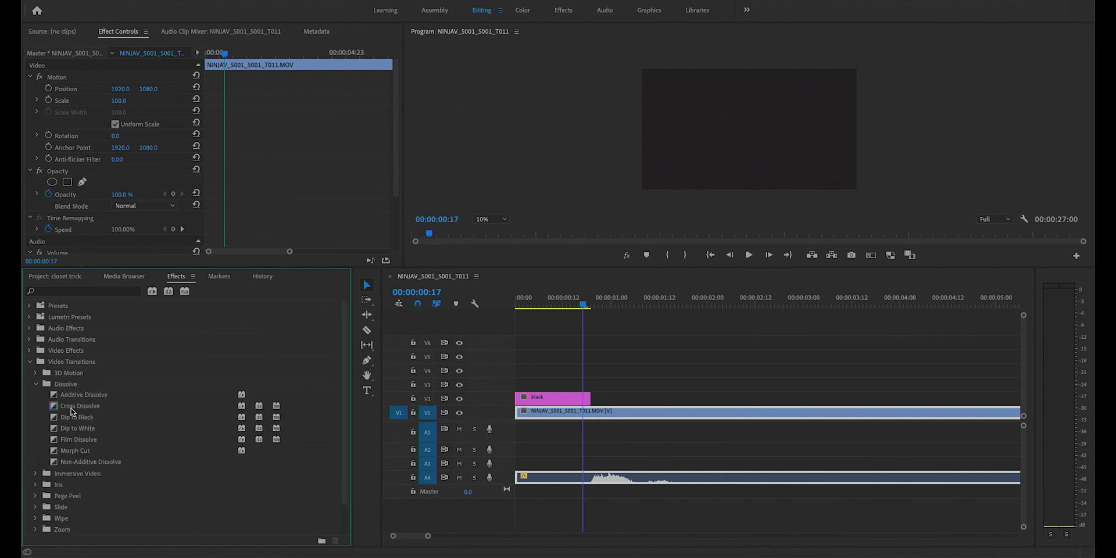
# Add a Cross Dissolve to the black matte, set its length, and stretch the matte to about 25:00
pyautogui.moveTo(591, 401); pyautogui.dragTo(589, 400)
pyautogui.moveTo(515, 399); pyautogui.dragTo(592, 399)
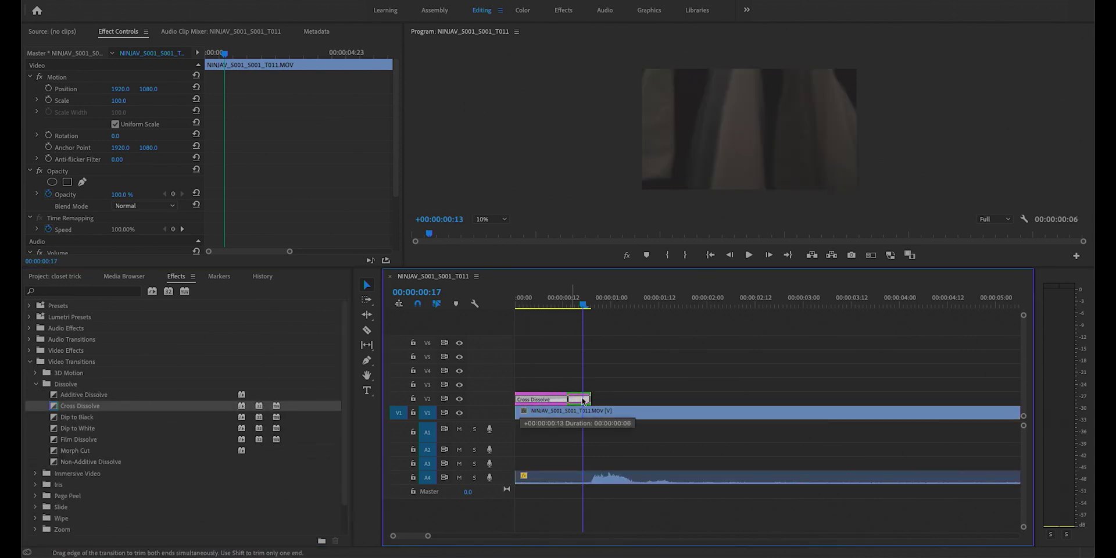
pyautogui.moveTo(589, 308); pyautogui.dragTo(621, 308)
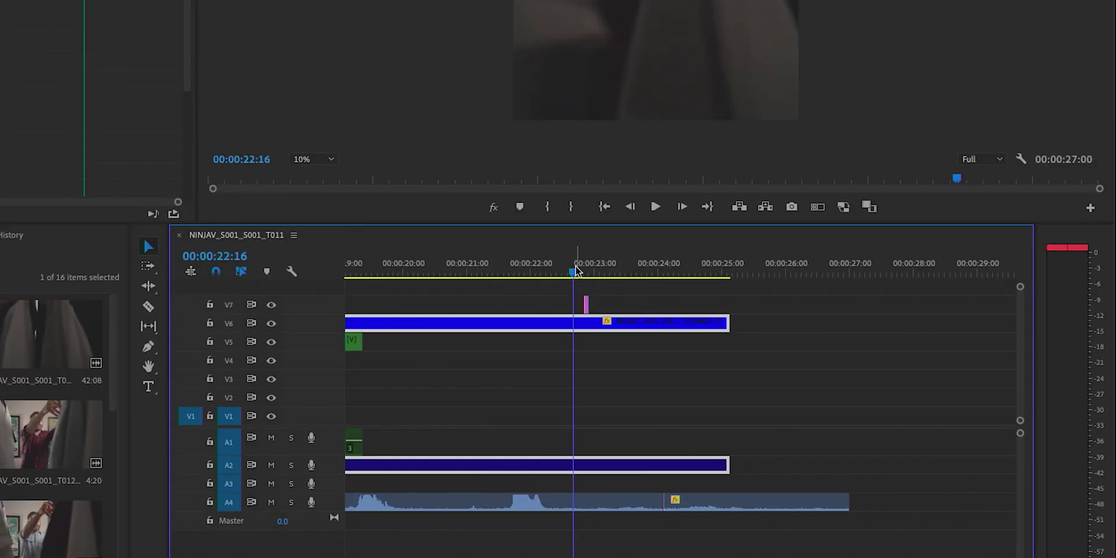
pyautogui.moveTo(596, 301)
pyautogui.mouseDown()
pyautogui.moveTo(585, 312)
pyautogui.moveTo(605, 319)
pyautogui.moveTo(612, 301)
pyautogui.mouseUp()
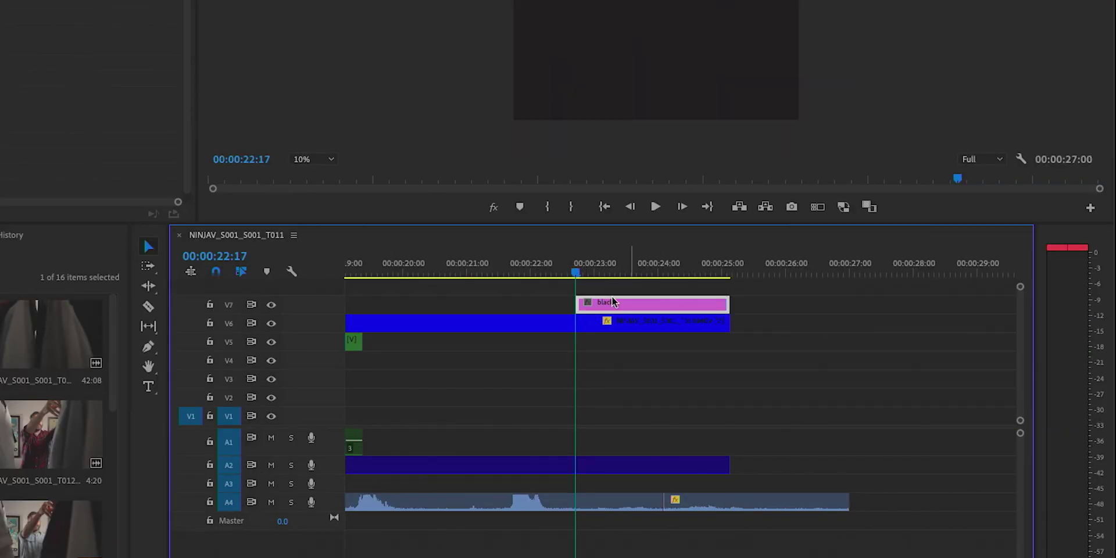
pyautogui.click(12, 235)
# Fade in the V7 black matte with a Cross Dissolve and create a new Instagram-preset sequence
pyautogui.moveTo(545, 294); pyautogui.dragTo(608, 273)
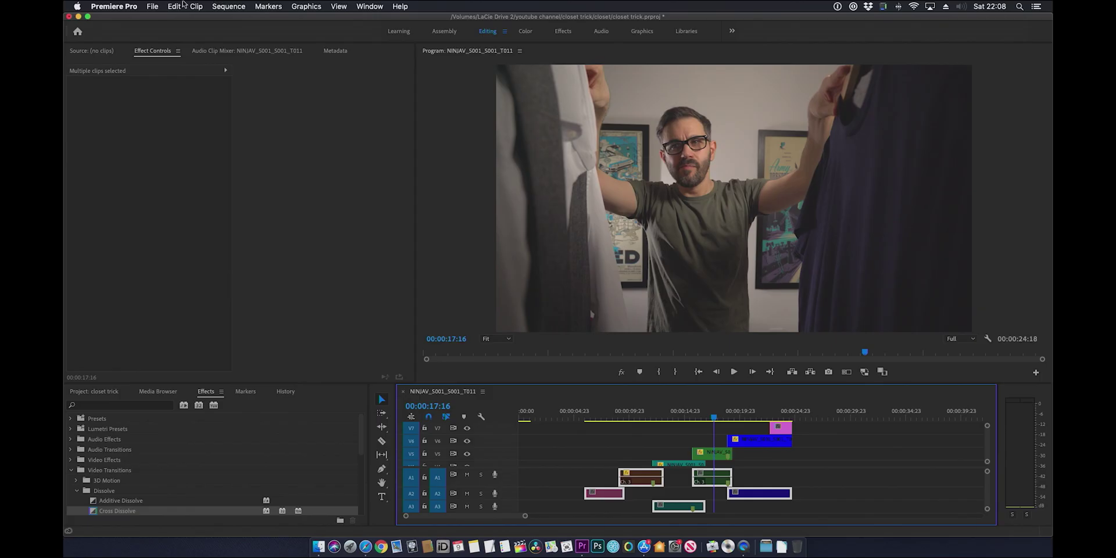
pyautogui.click(153, 6)
pyautogui.moveTo(177, 19)
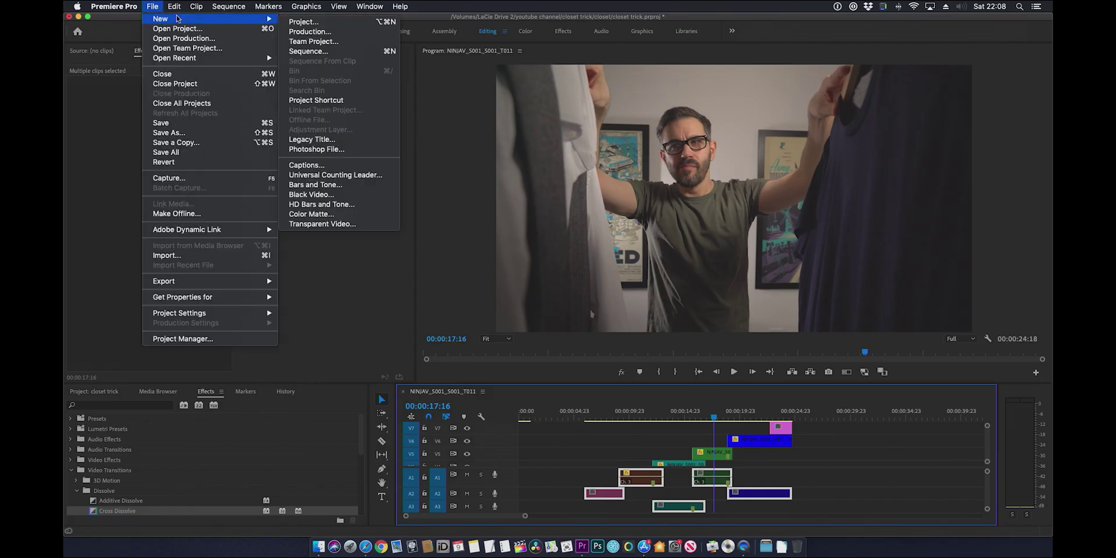
pyautogui.click(324, 52)
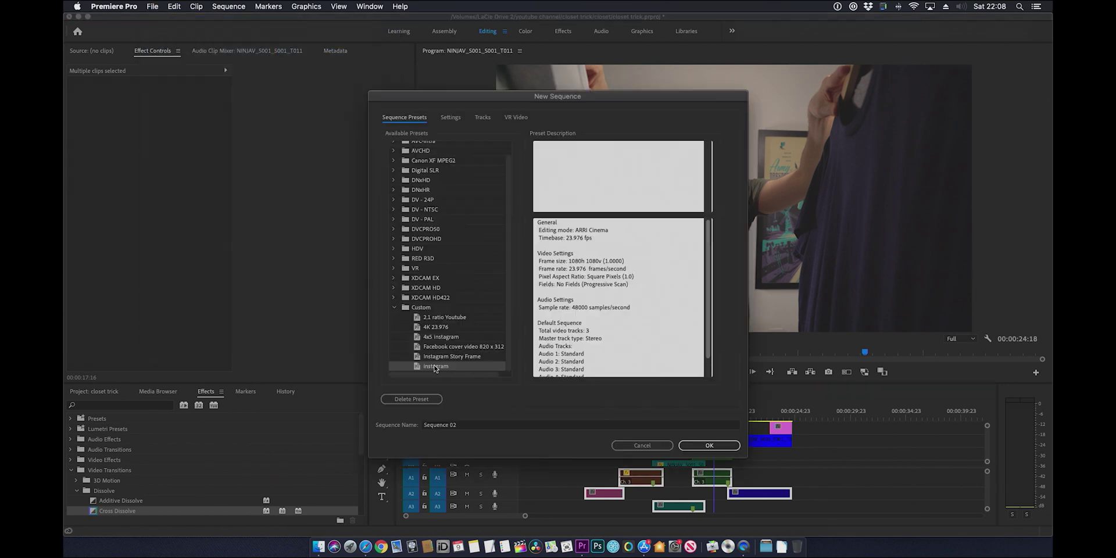
pyautogui.click(730, 445)
# Confirm Sequence 02's 1080×1080 frame size in Sequence Settings, then select all main-sequence clips
pyautogui.click(229, 7)
pyautogui.click(234, 18)
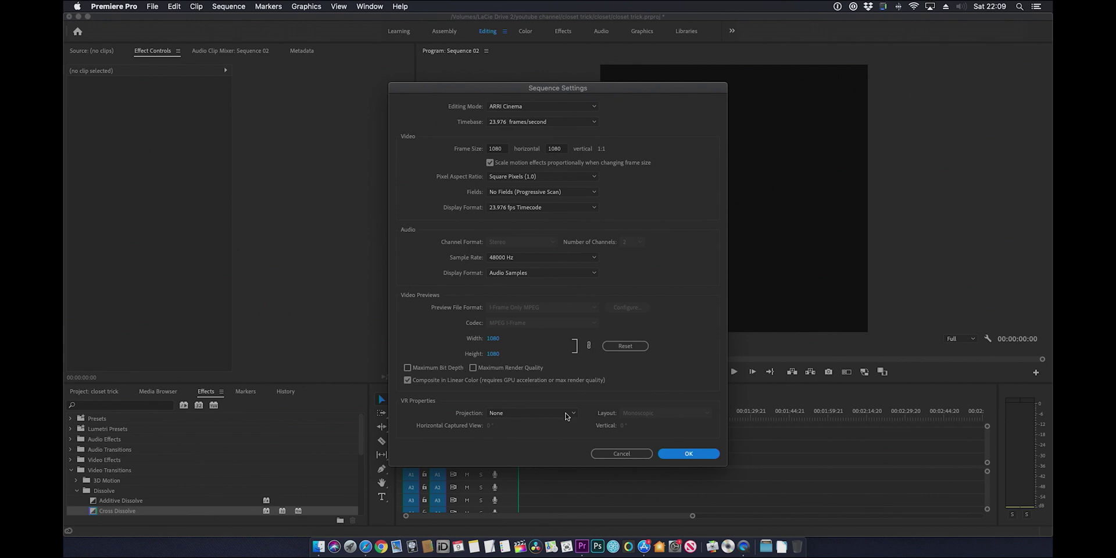
pyautogui.click(685, 454)
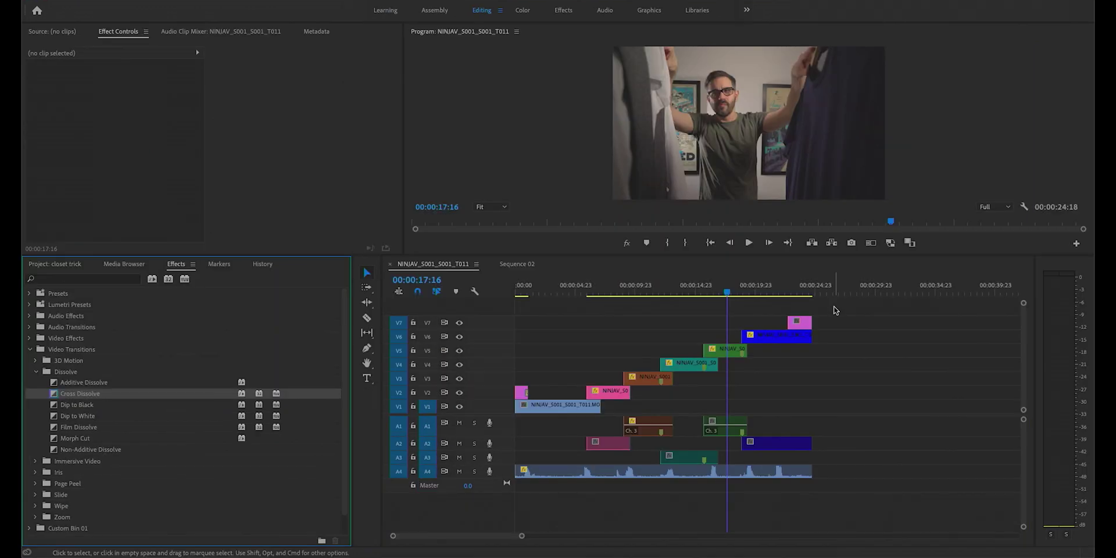
pyautogui.moveTo(825, 305); pyautogui.dragTo(592, 368)
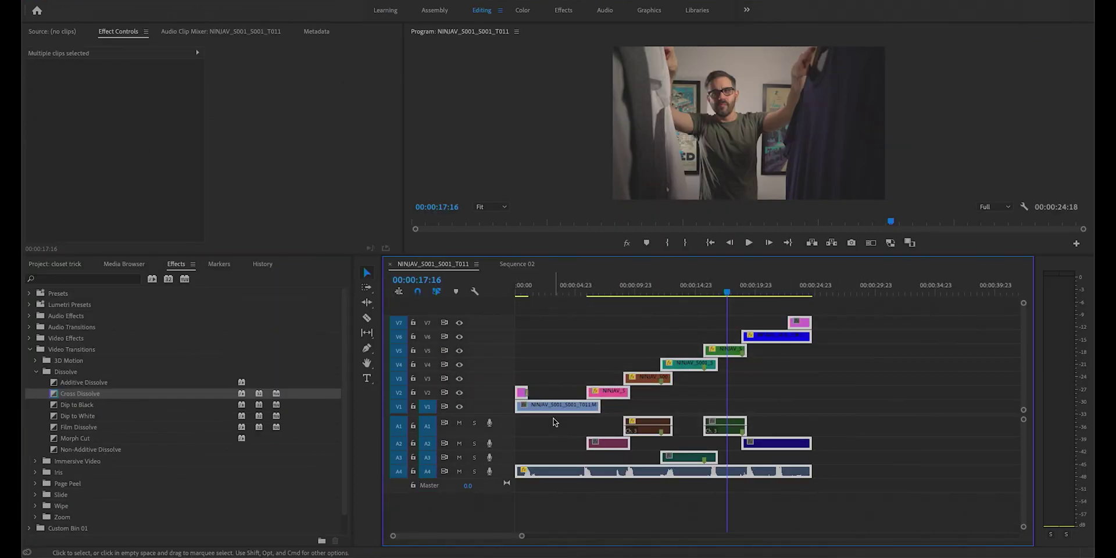
# Nest the selected wardrobe clips into a sequence named '4k Closet'
pyautogui.rightClick(608, 388)
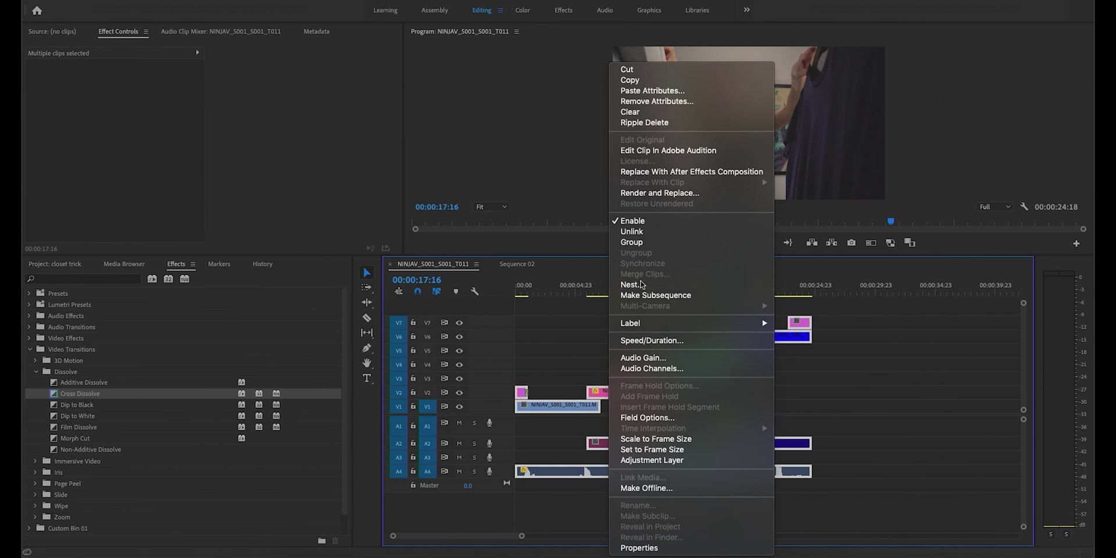
pyautogui.click(631, 284)
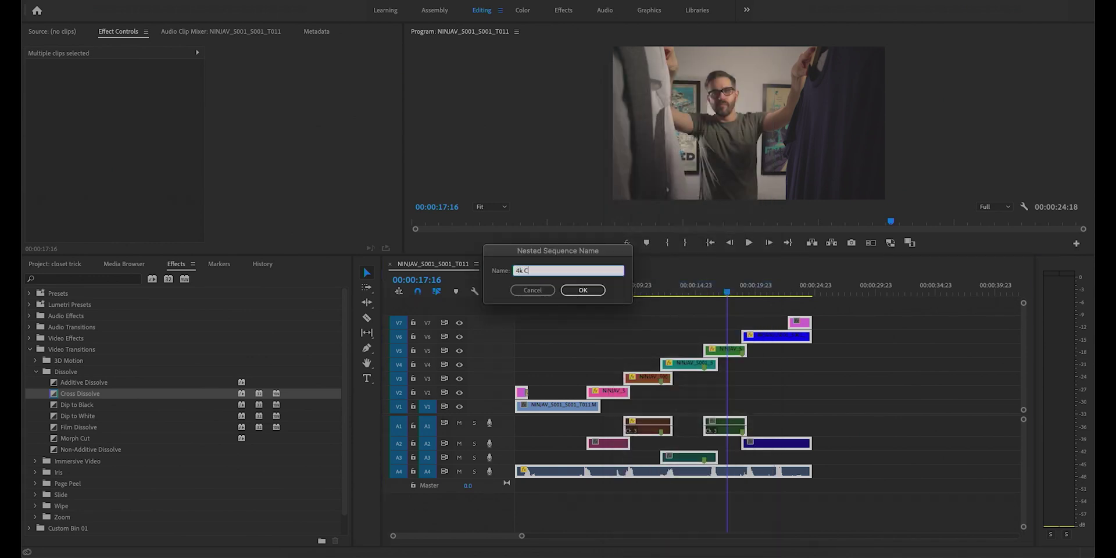
pyautogui.press('Return')
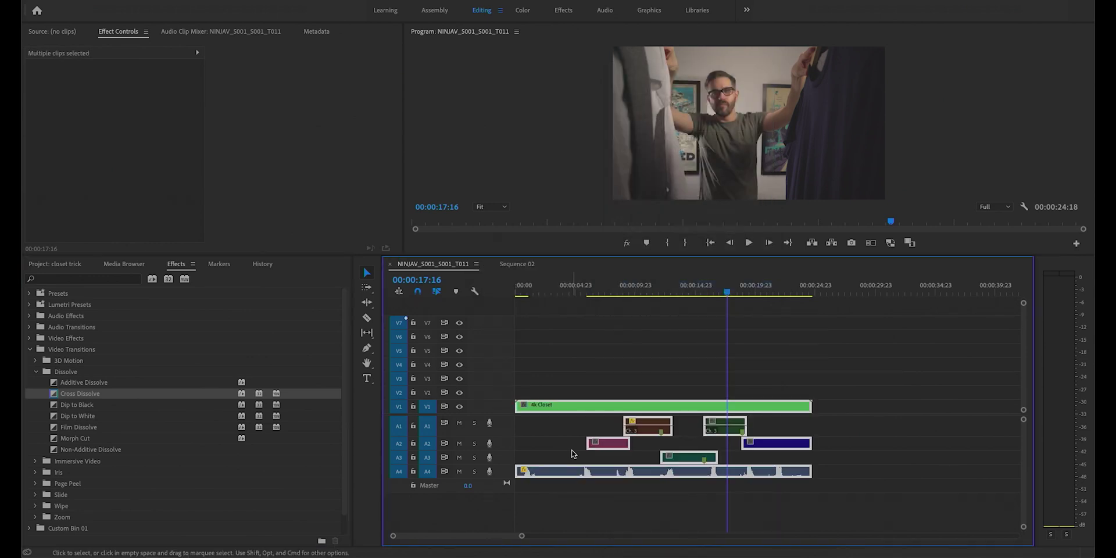
# In Sequence 02, select the 4k Closet clip and set its Scale to 50 to fill the frame
pyautogui.click(516, 265)
pyautogui.click(544, 295)
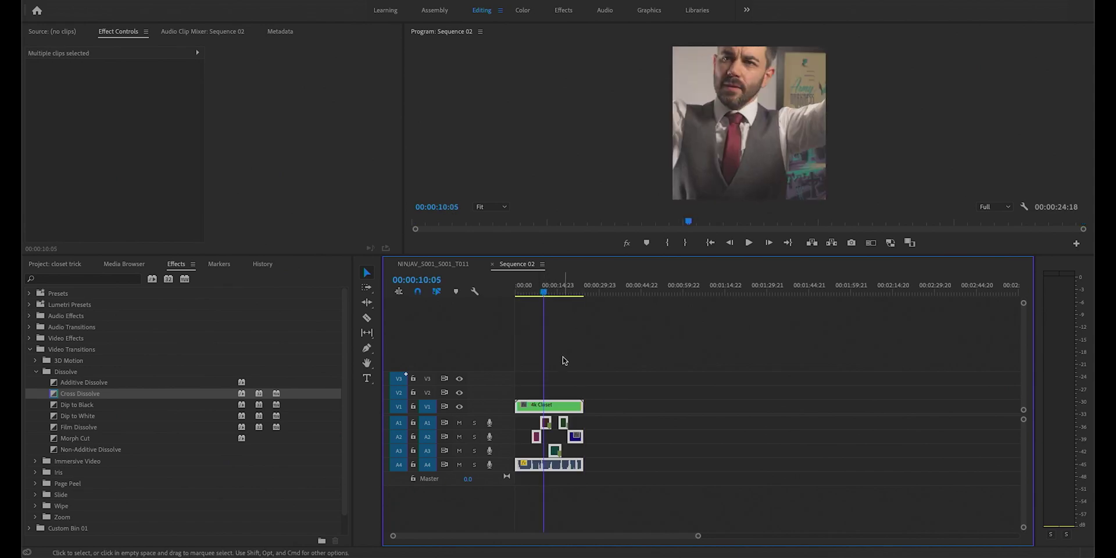
pyautogui.click(545, 405)
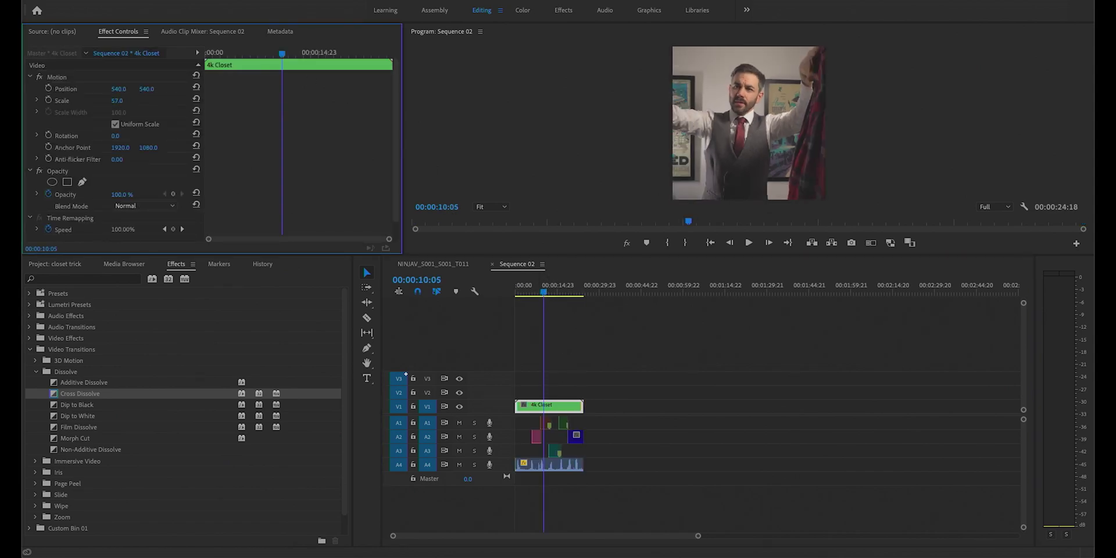
pyautogui.moveTo(117, 100); pyautogui.dragTo(136, 91)
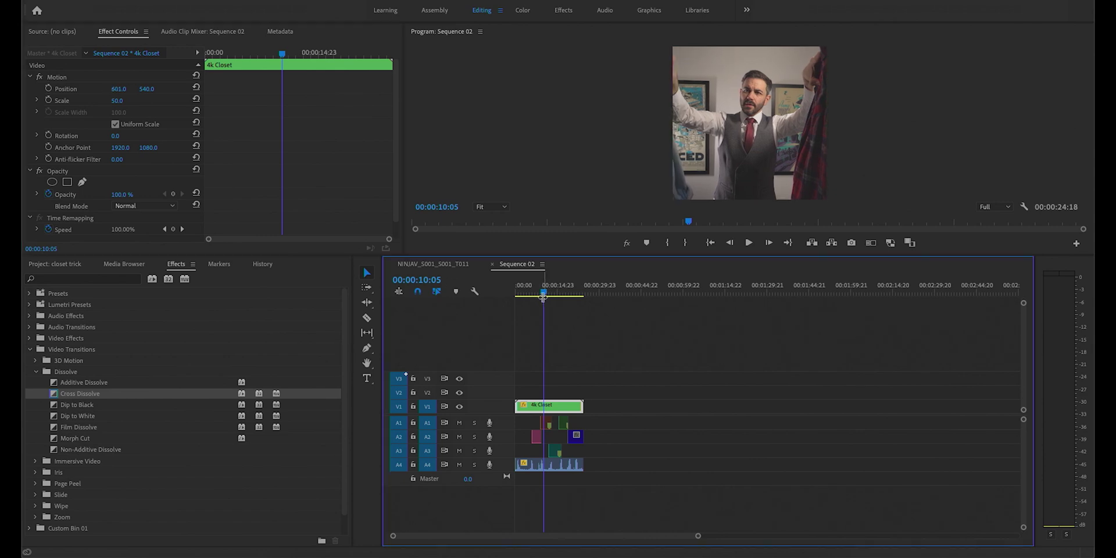